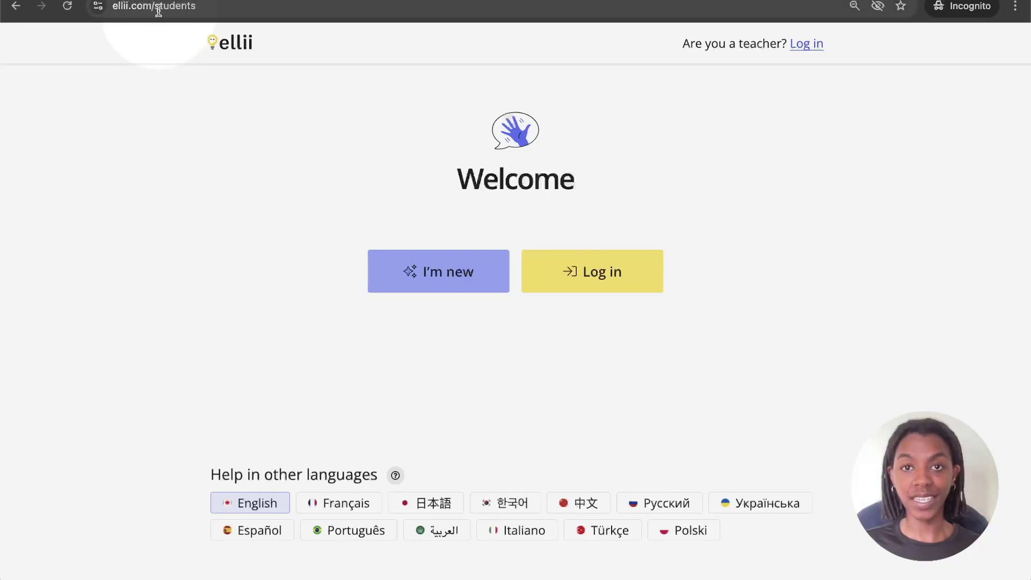
Step: Sign in to the student account to reach the Classes dashboard with Class 101
{"action": "left_click", "coordinate": [607, 279]}
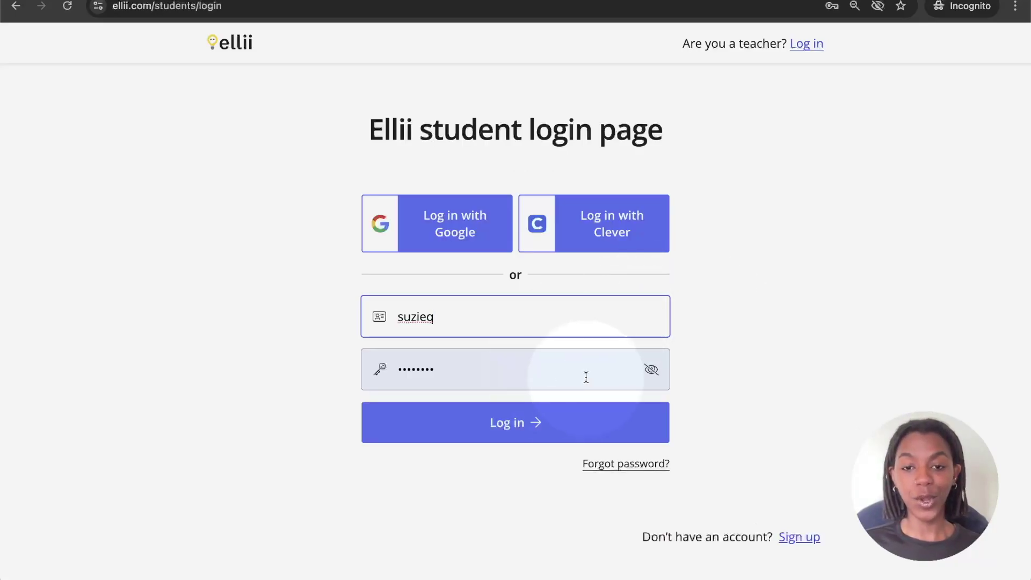
{"action": "left_click", "coordinate": [538, 441]}
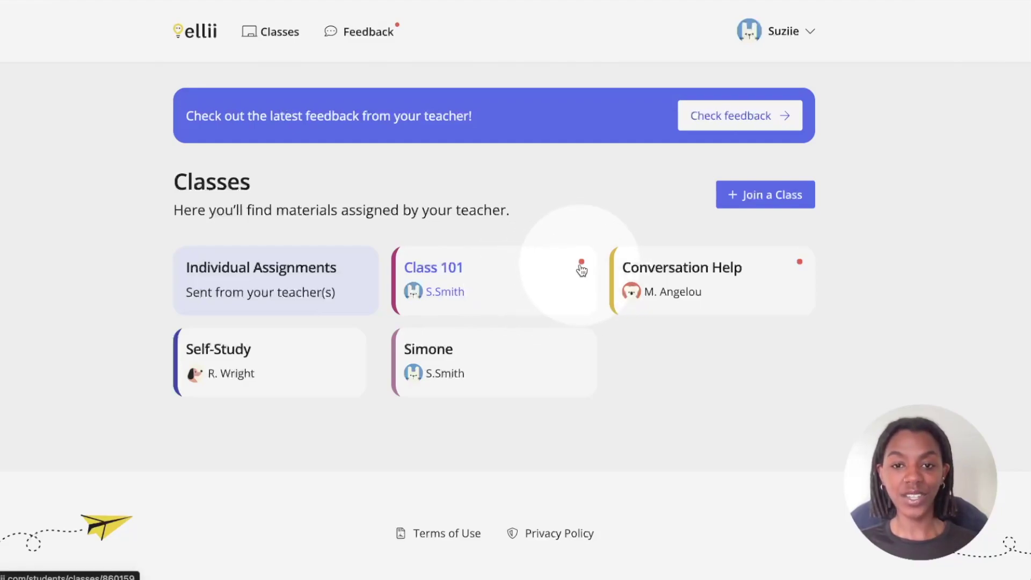
{"action": "left_click", "coordinate": [536, 284]}
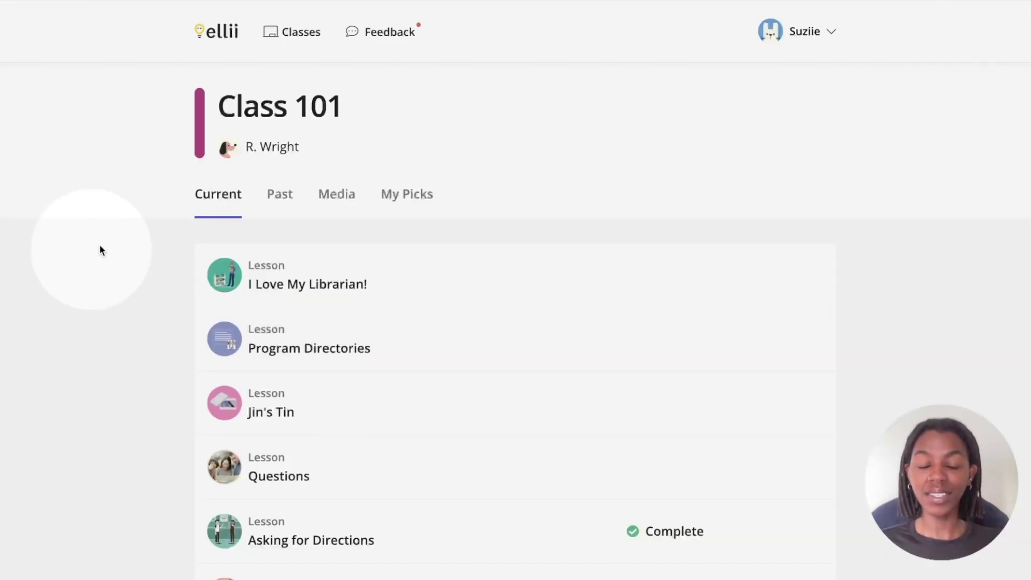
Step: Browse Class 101's Current lesson list, then its Past lessons
{"action": "scroll", "coordinate": [164, 273], "scroll_direction": "down", "scroll_amount": 4}
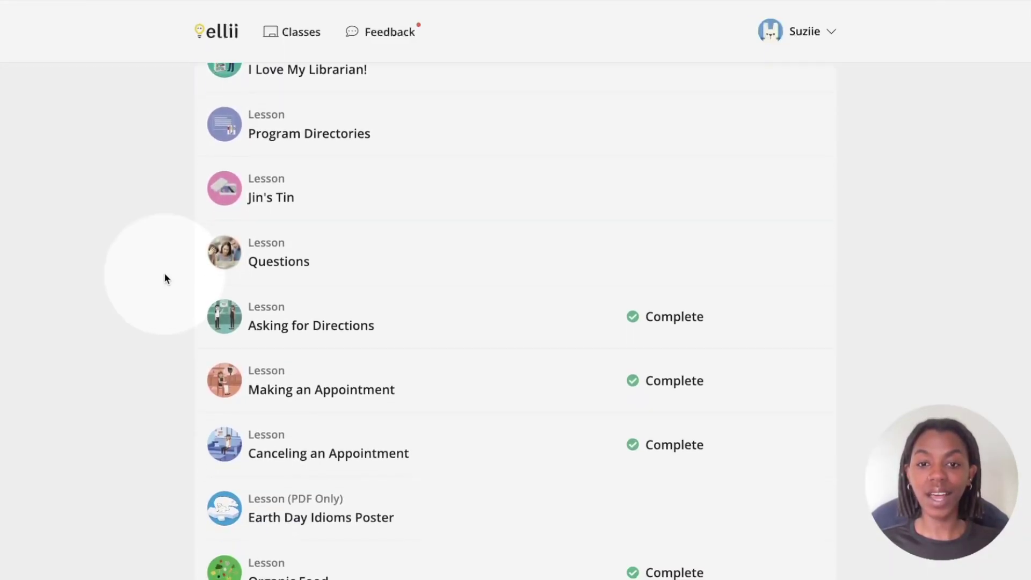
{"action": "scroll", "coordinate": [165, 275], "scroll_direction": "up", "scroll_amount": 5}
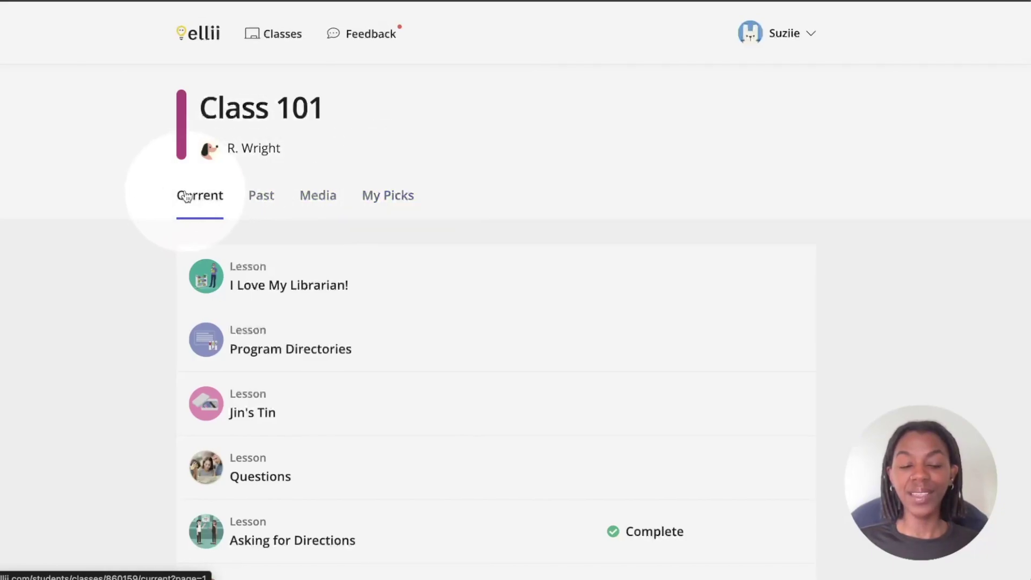
{"action": "scroll", "coordinate": [143, 308], "scroll_direction": "down", "scroll_amount": 5}
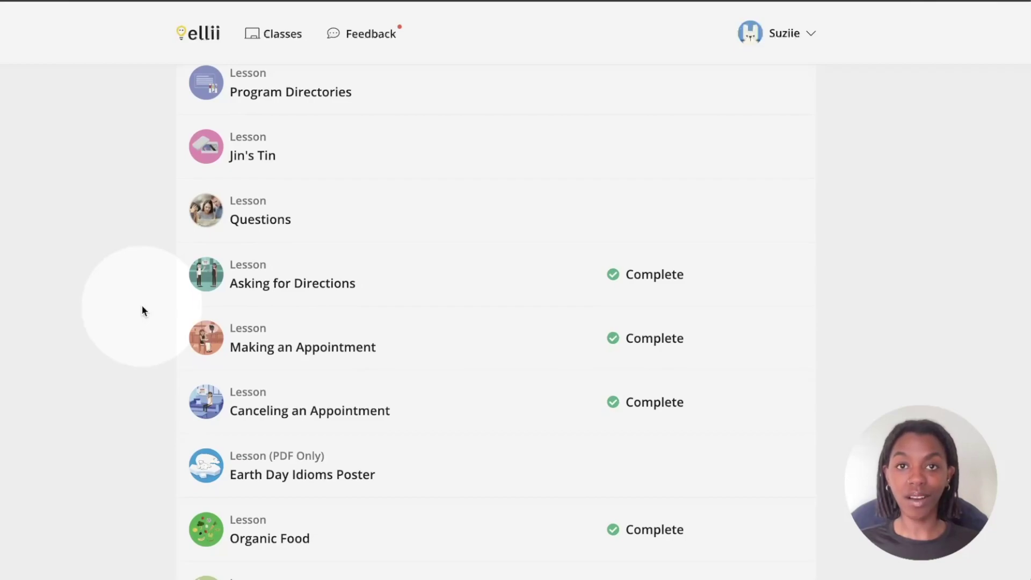
{"action": "left_click", "coordinate": [256, 201]}
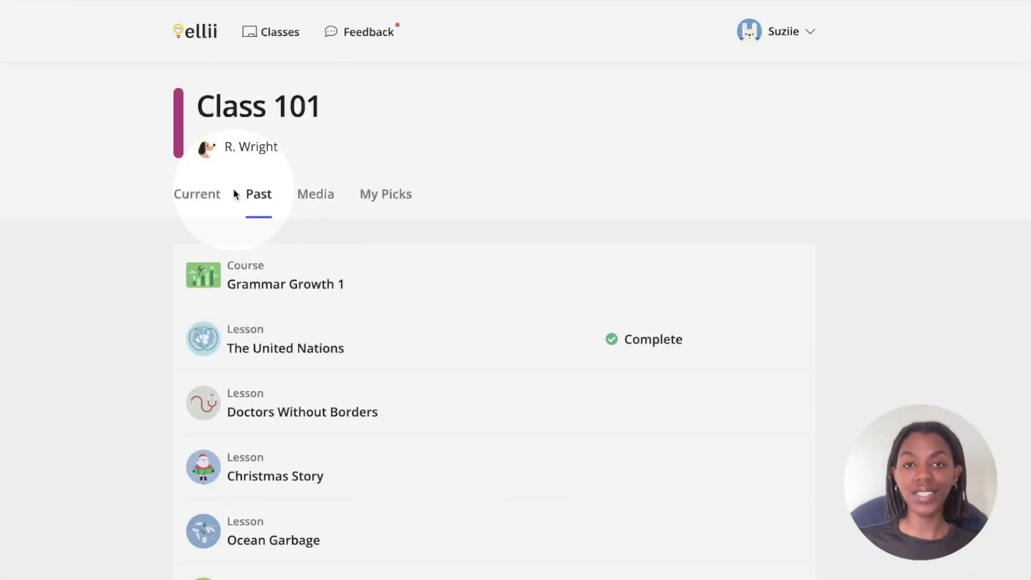
{"action": "scroll", "coordinate": [227, 279], "scroll_direction": "down", "scroll_amount": 4}
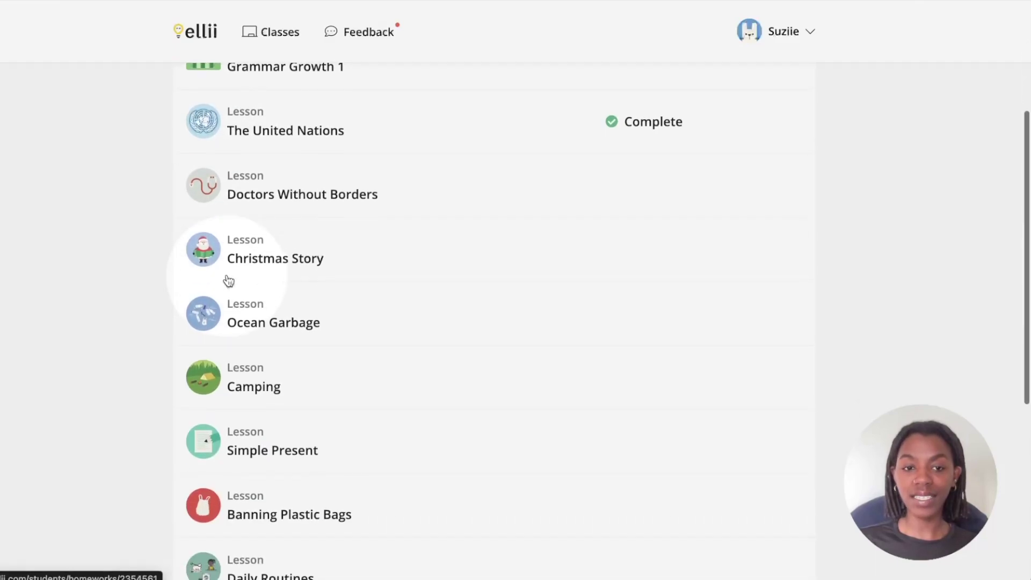
{"action": "scroll", "coordinate": [253, 339], "scroll_direction": "up", "scroll_amount": 3}
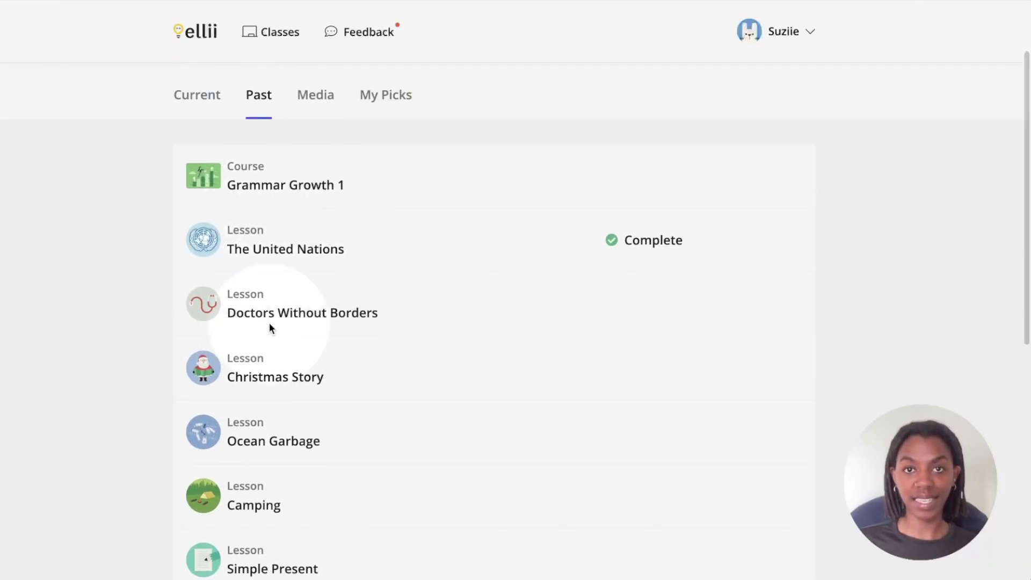
Step: View Class 101's media materials, then its My Picks lessons
{"action": "scroll", "coordinate": [333, 266], "scroll_direction": "up", "scroll_amount": 2}
{"action": "left_click", "coordinate": [331, 199]}
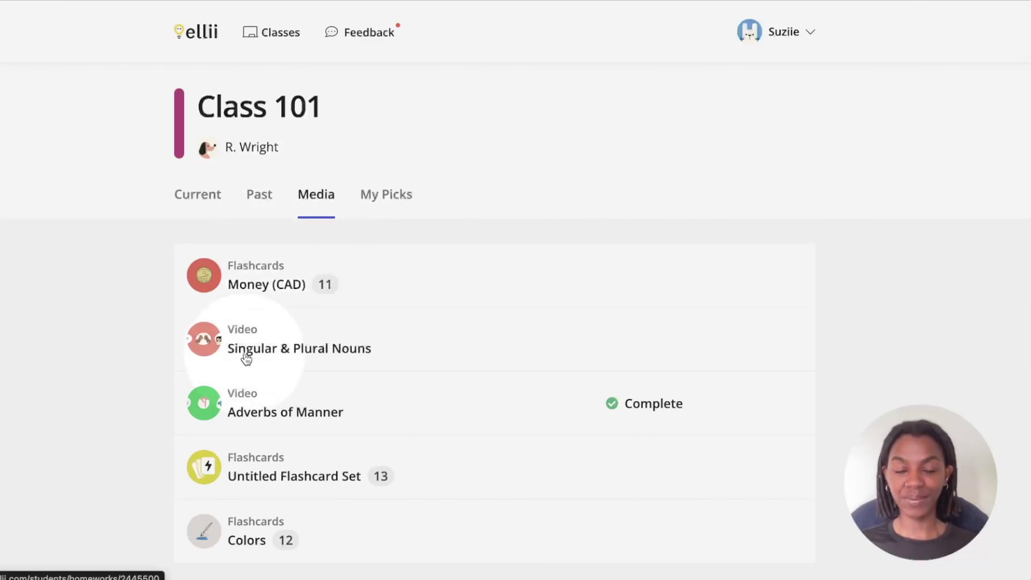
{"action": "left_click", "coordinate": [387, 195]}
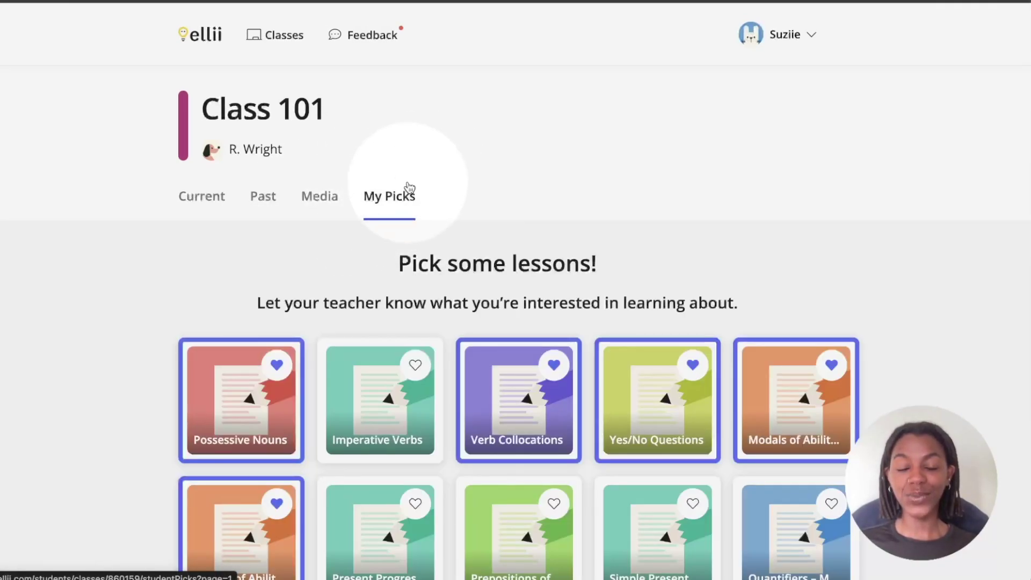
Step: Heart Simple Present and Quantifiers – Many & Much as picked lessons
{"action": "scroll", "coordinate": [416, 226], "scroll_direction": "down", "scroll_amount": 3}
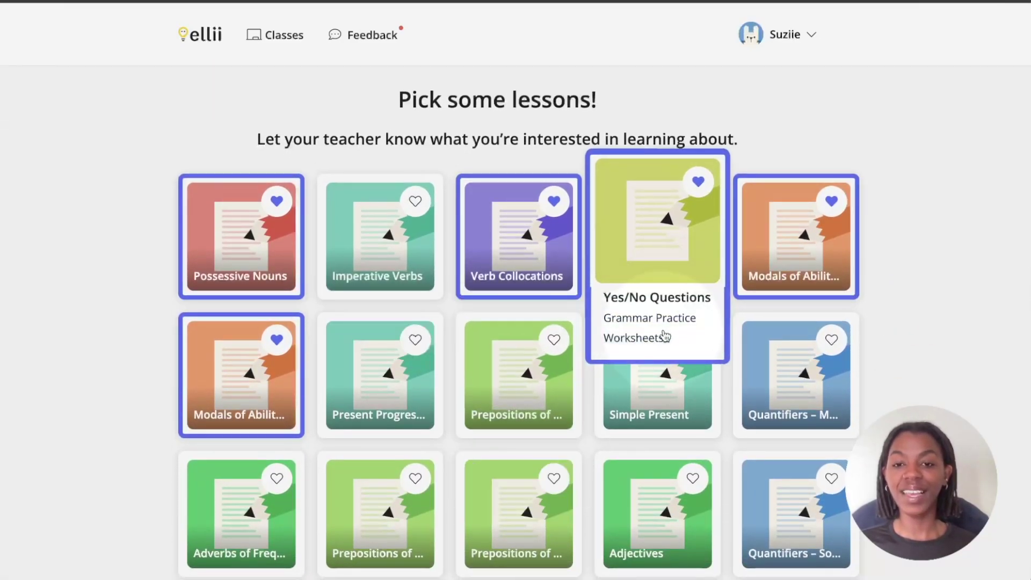
{"action": "left_click", "coordinate": [690, 379]}
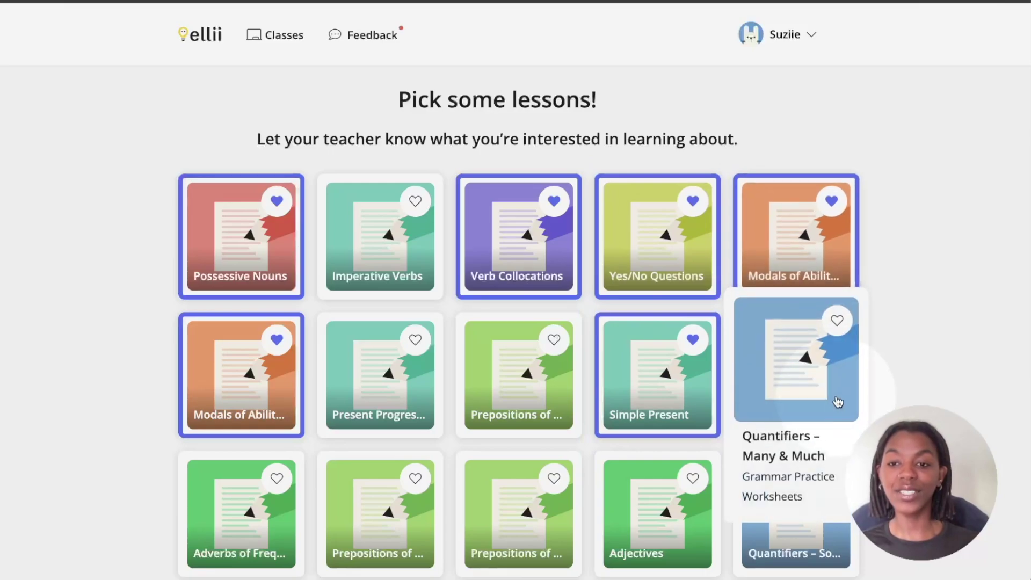
{"action": "left_click", "coordinate": [837, 408]}
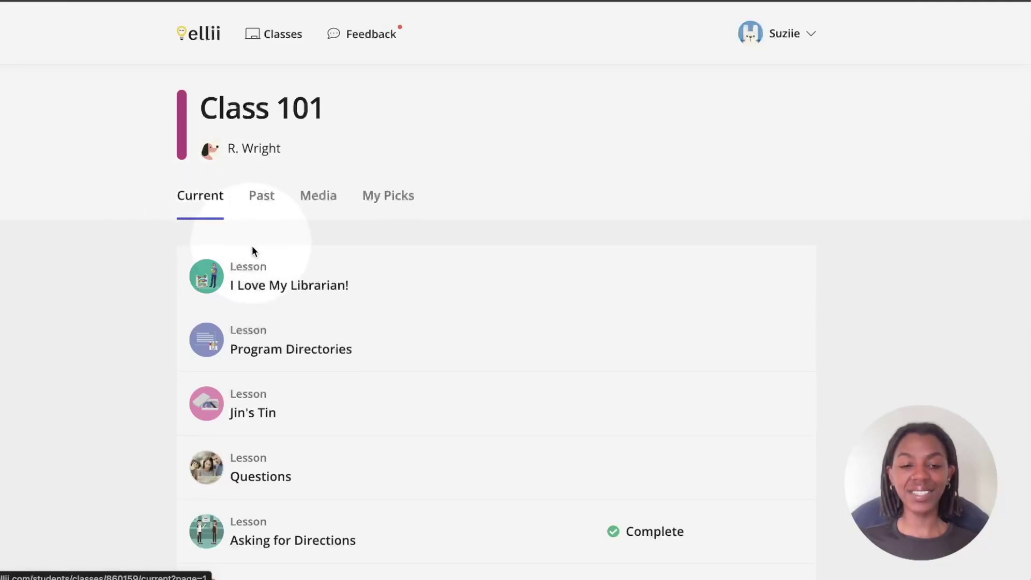
Step: Open the Program Directories lesson and start its interactive tasks
{"action": "left_click", "coordinate": [259, 328]}
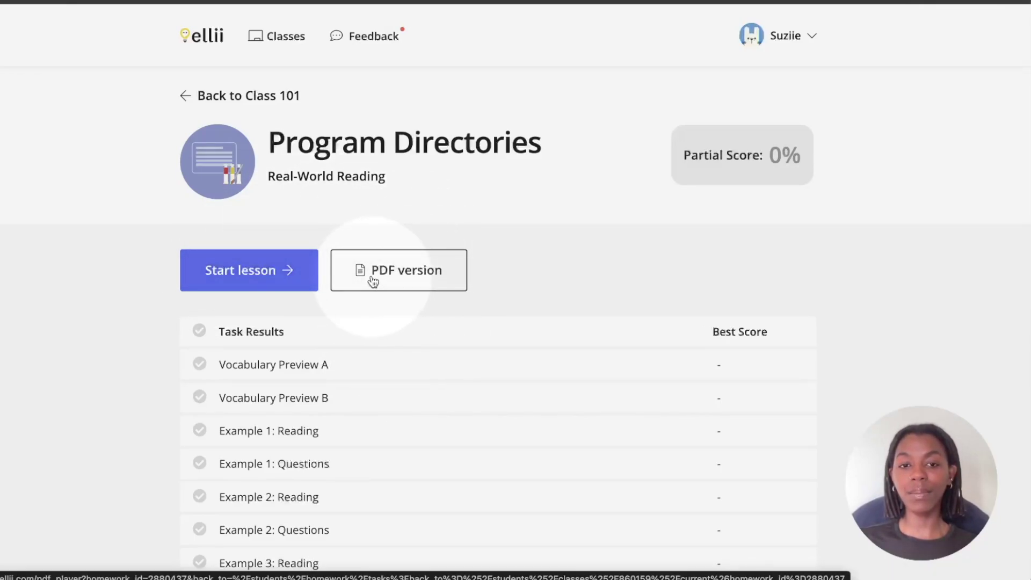
{"action": "left_click", "coordinate": [411, 282]}
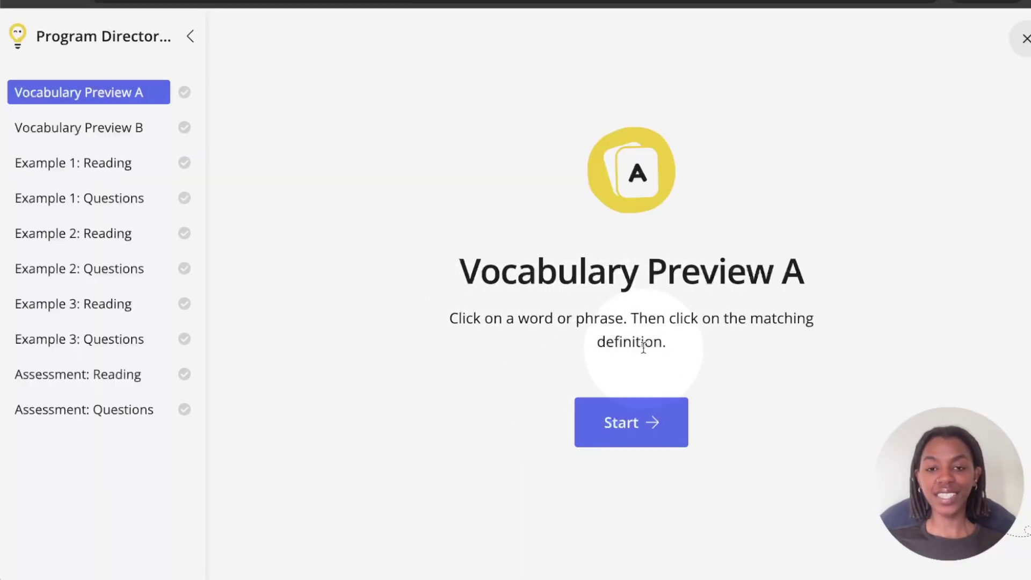
Step: Start Vocabulary Preview A and advance past the last comprehension question to the answer review
{"action": "left_click", "coordinate": [626, 424]}
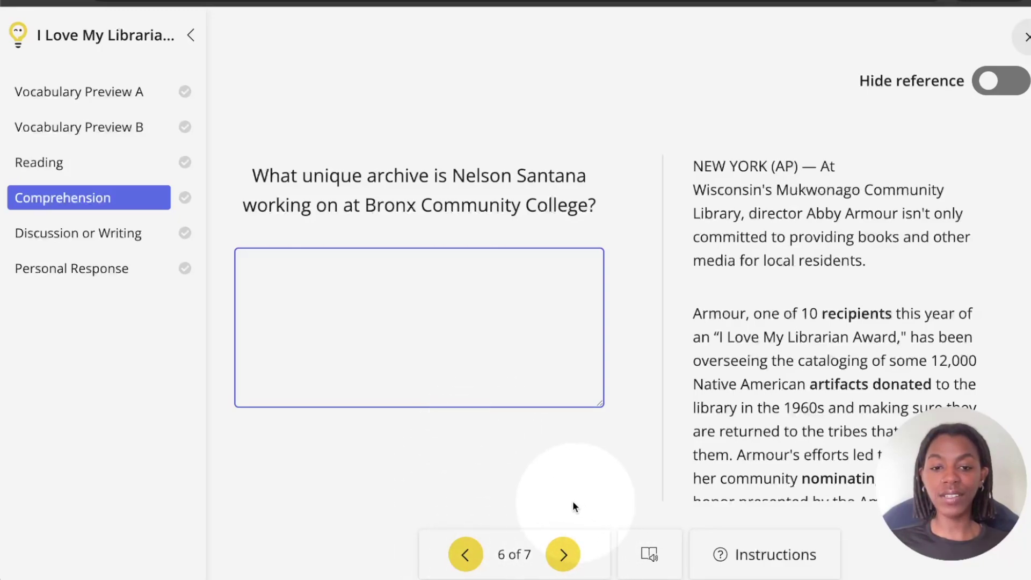
{"action": "left_click", "coordinate": [565, 552]}
{"action": "left_click", "coordinate": [565, 551]}
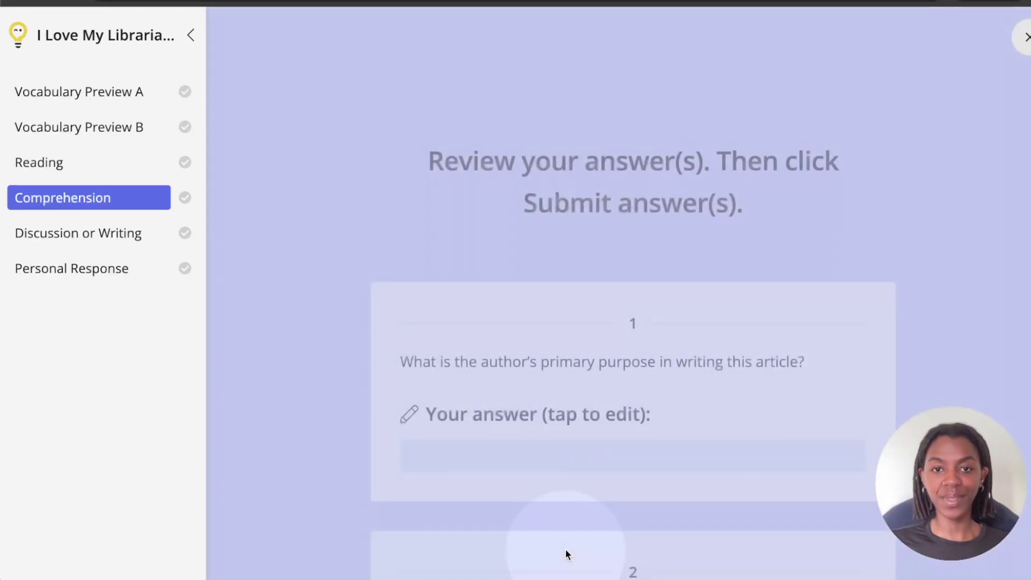
{"action": "scroll", "coordinate": [635, 450], "scroll_direction": "down", "scroll_amount": 20}
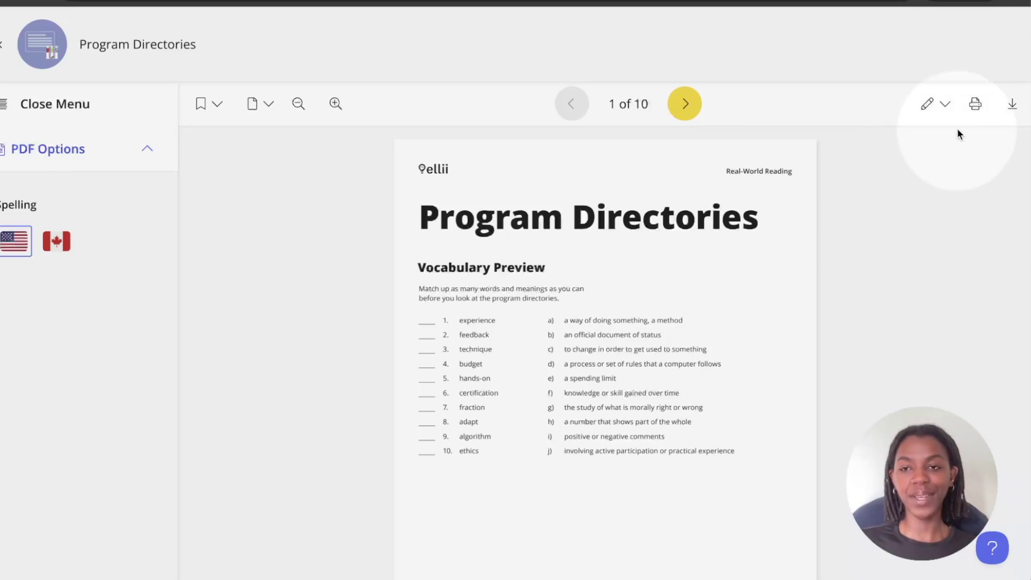
Step: Draw a pen mark on vocabulary blank 1 beside 'experience'
{"action": "left_click", "coordinate": [934, 105]}
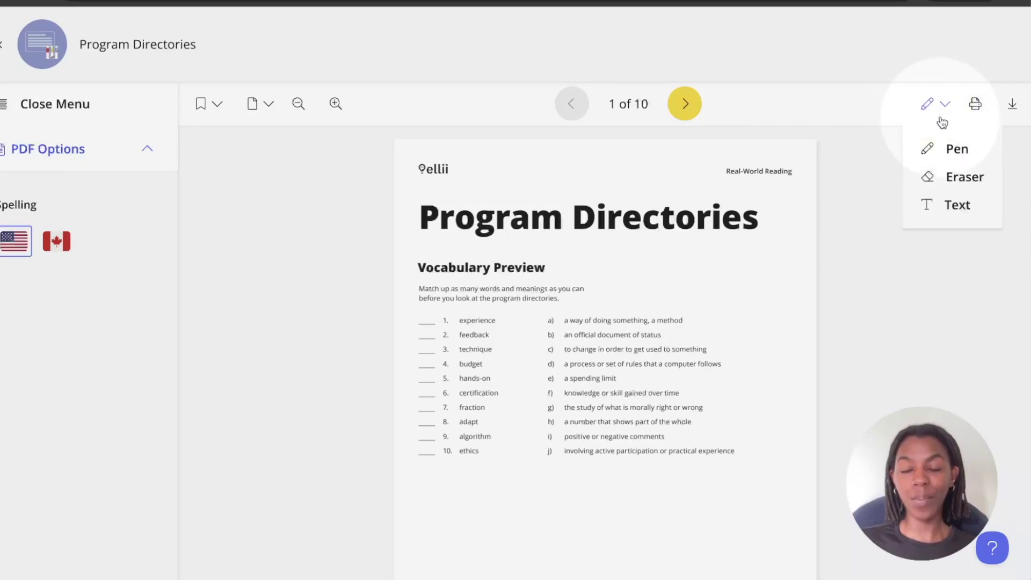
{"action": "left_click", "coordinate": [925, 148]}
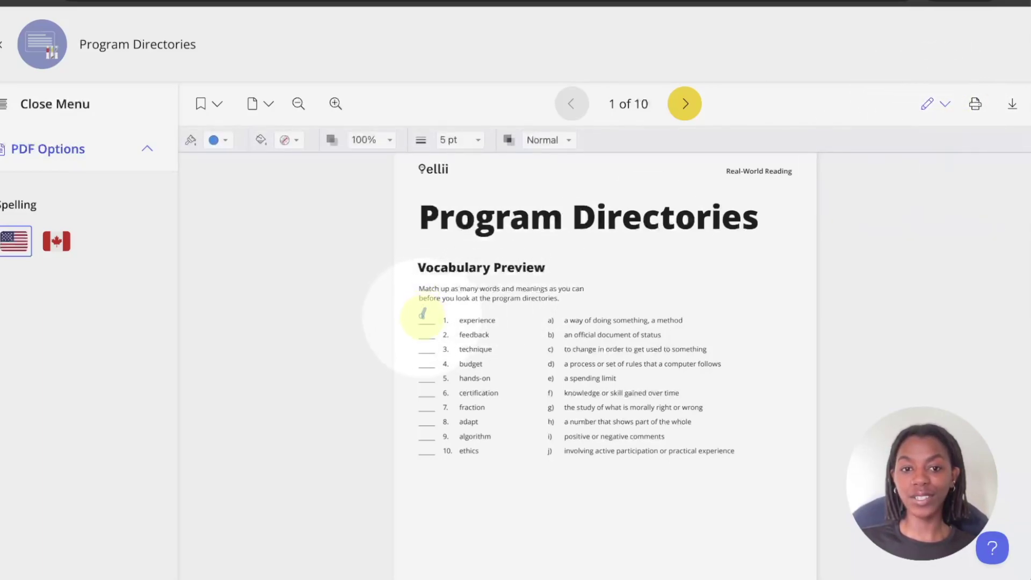
{"action": "left_click_drag", "start_coordinate": [422, 321], "coordinate": [445, 325]}
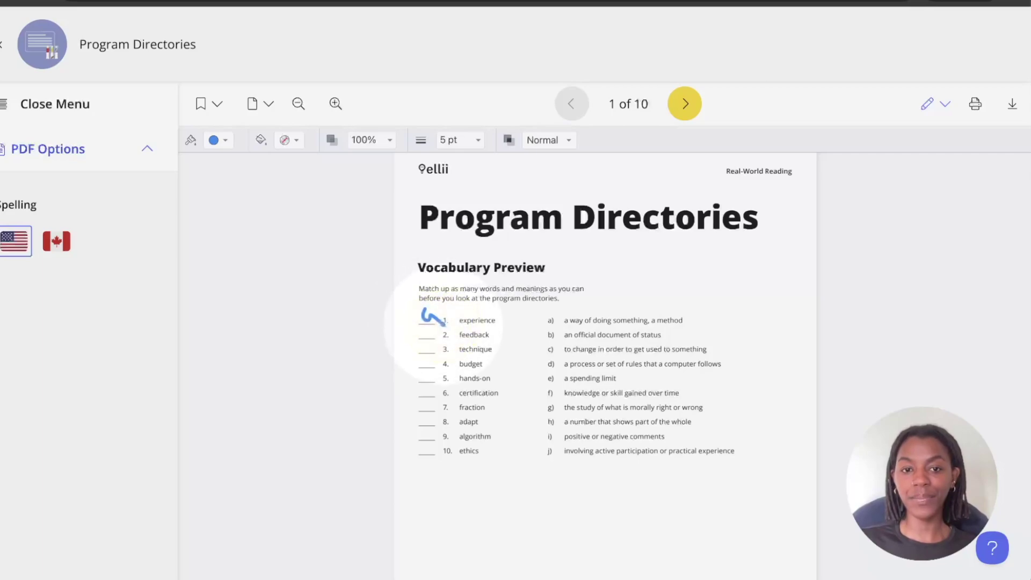
Step: Add the text C on blank 3 and save the annotated PDF to the Desktop
{"action": "left_click", "coordinate": [929, 103]}
{"action": "left_click", "coordinate": [950, 207]}
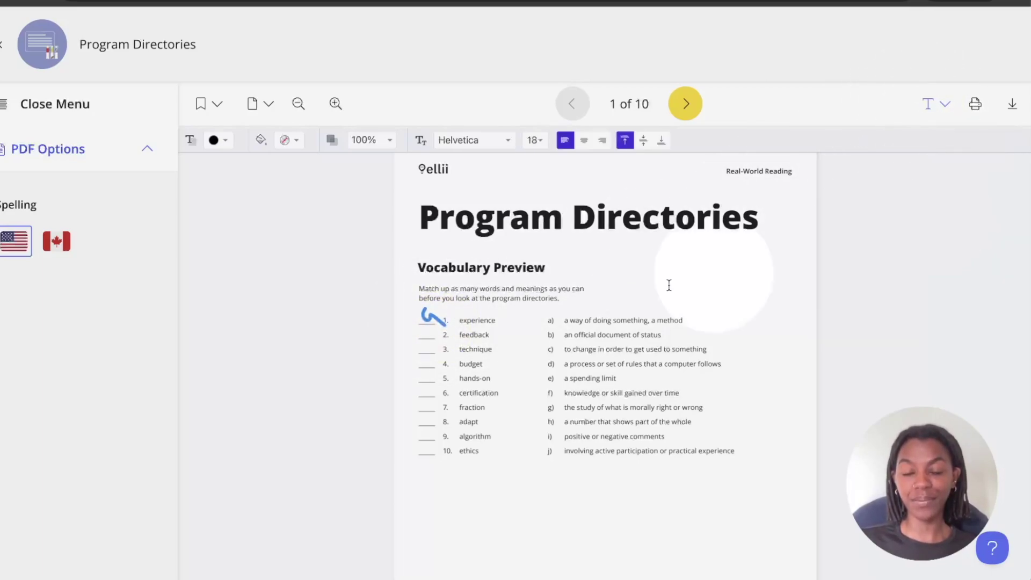
{"action": "left_click", "coordinate": [427, 346]}
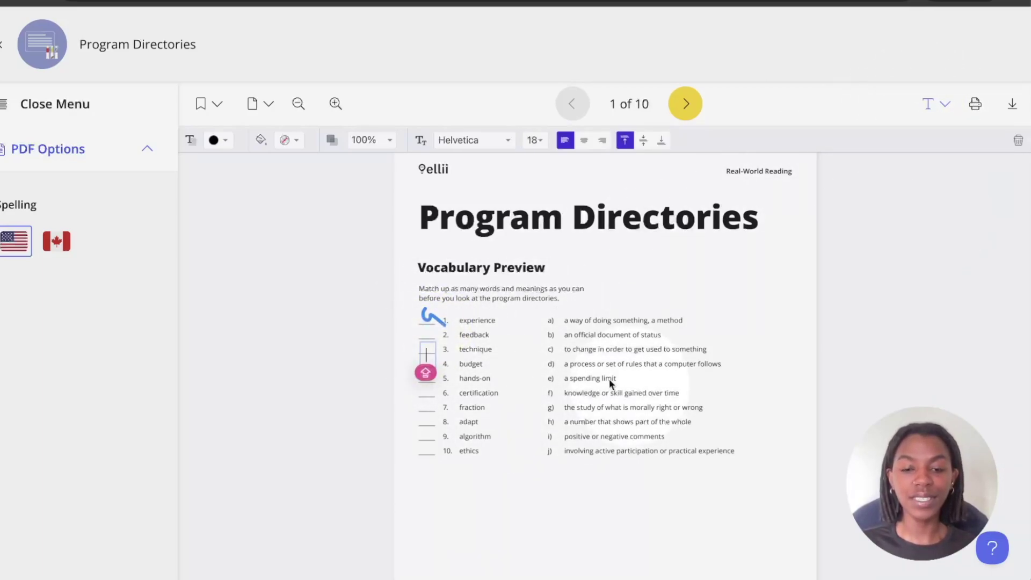
{"action": "left_click", "coordinate": [528, 348]}
{"action": "left_click", "coordinate": [430, 359]}
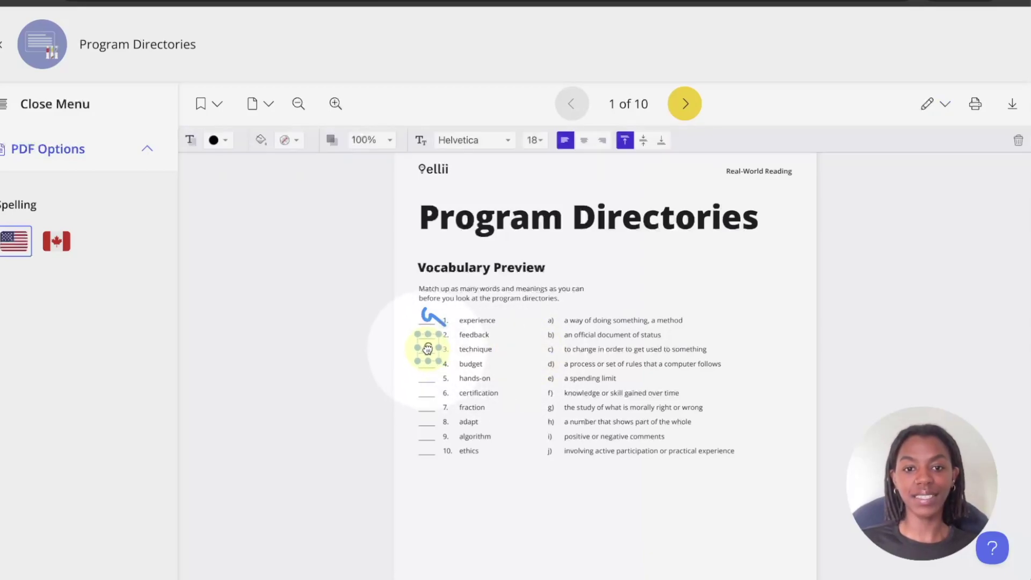
{"action": "left_click", "coordinate": [534, 361]}
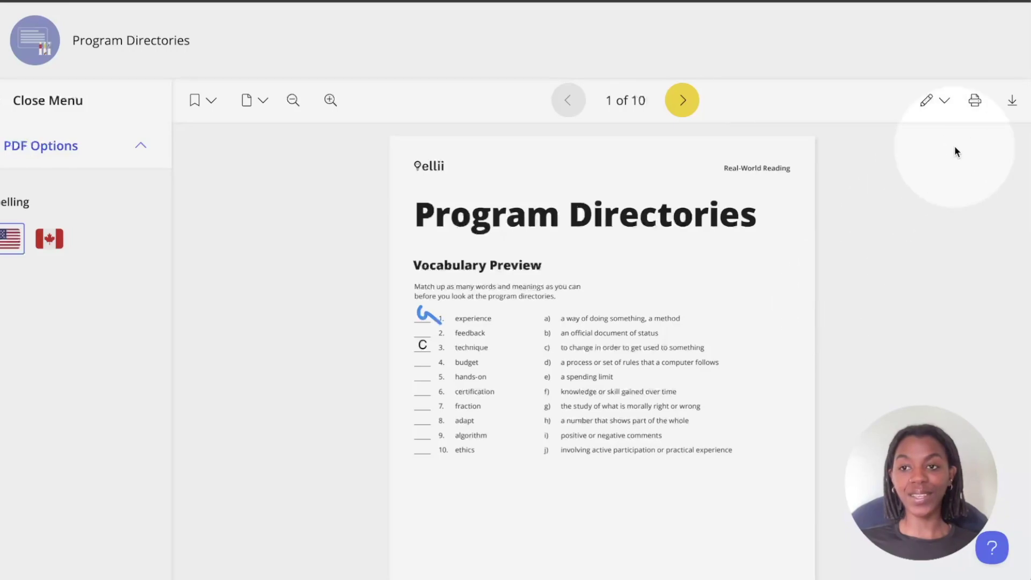
{"action": "left_click", "coordinate": [1013, 102]}
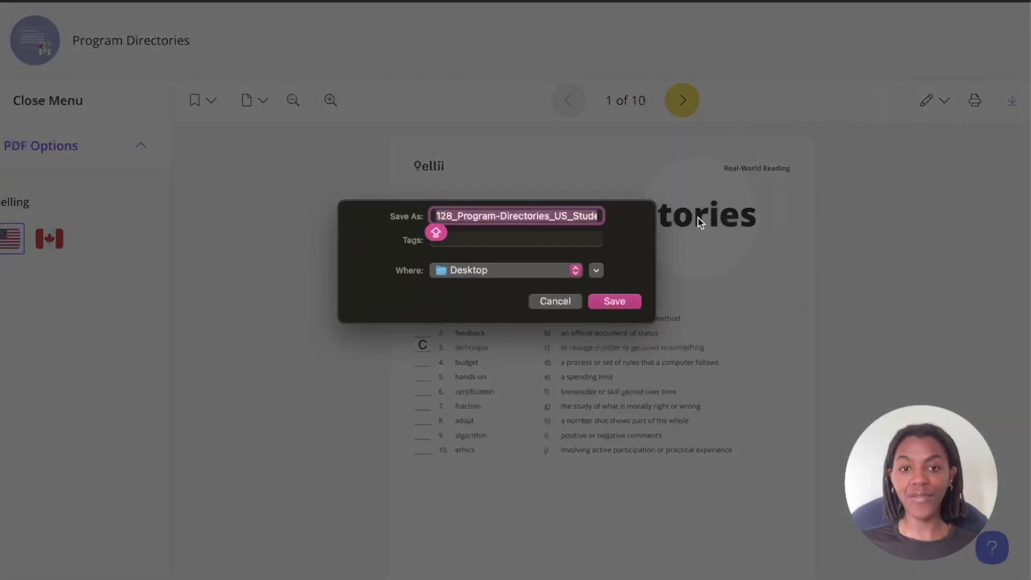
{"action": "left_click", "coordinate": [615, 301]}
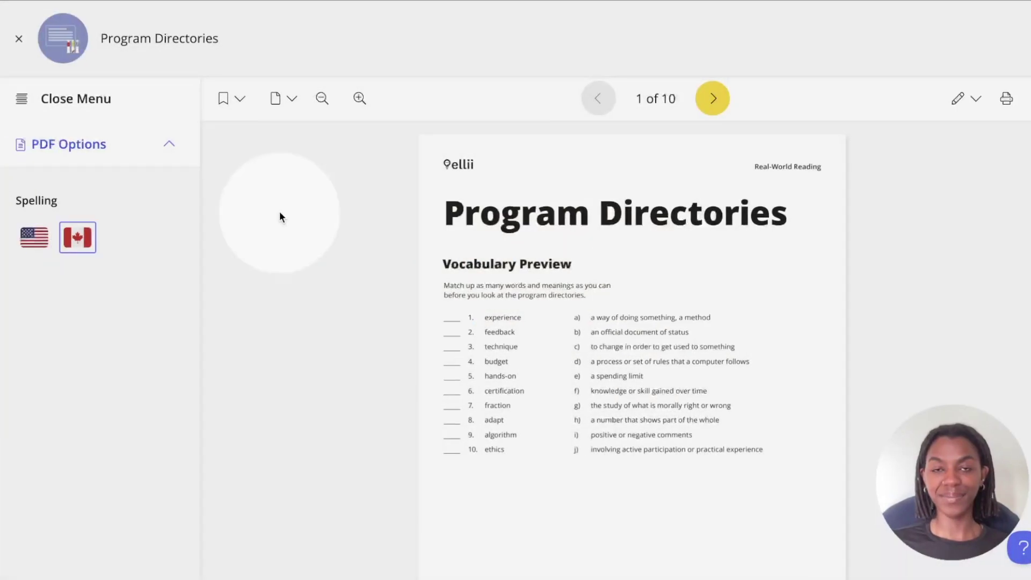
Step: Close the PDF viewer and return to Class 101's lesson list, scrolling through it
{"action": "left_click", "coordinate": [18, 40]}
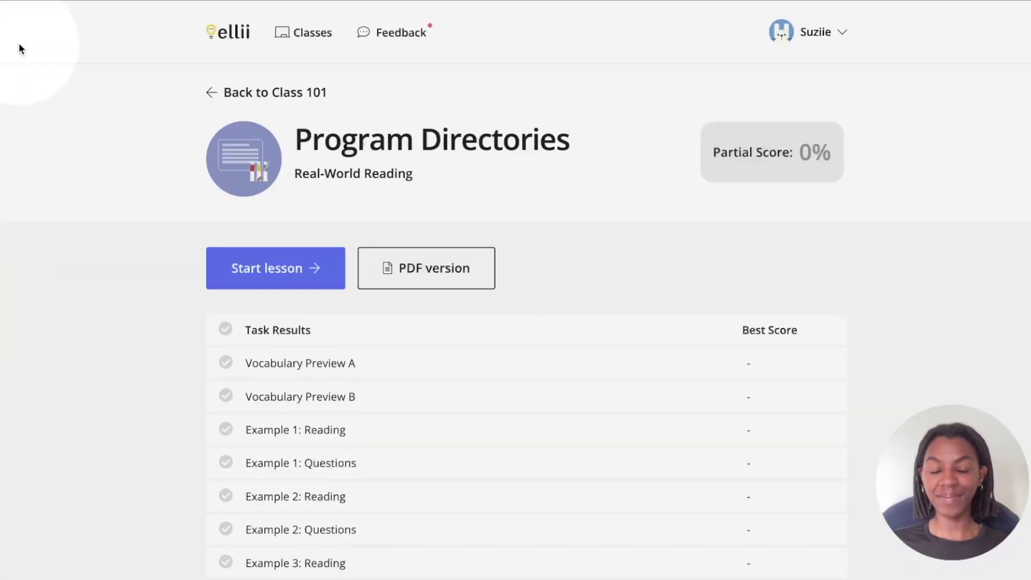
{"action": "left_click", "coordinate": [127, 159]}
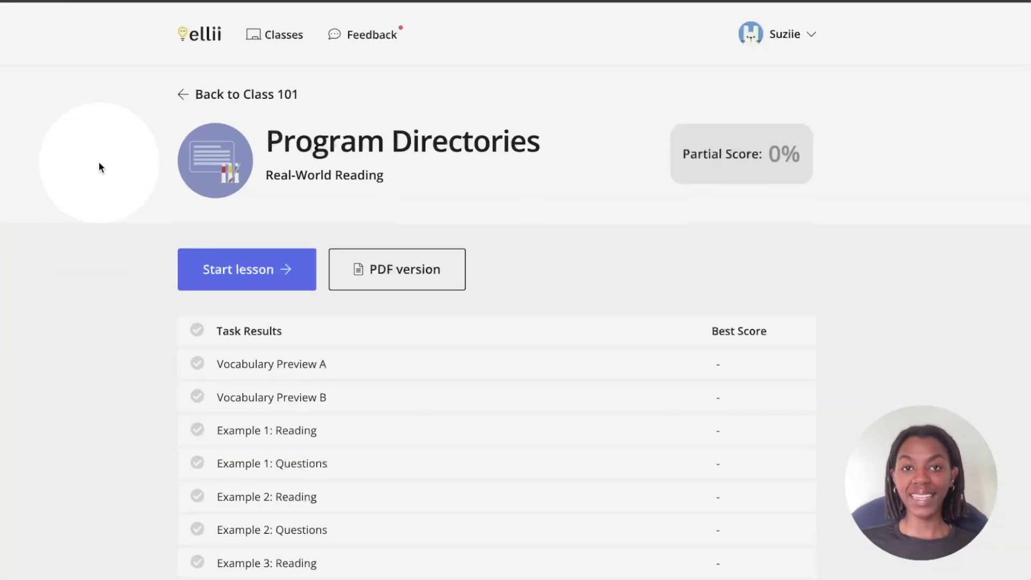
{"action": "left_click", "coordinate": [242, 95]}
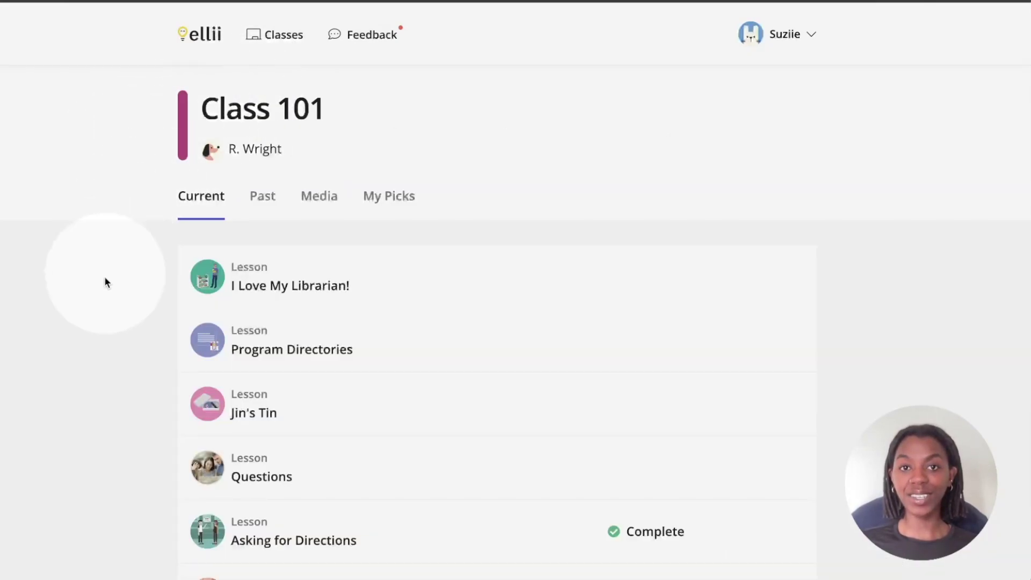
{"action": "scroll", "coordinate": [106, 338], "scroll_direction": "down", "scroll_amount": 3}
{"action": "scroll", "coordinate": [105, 337], "scroll_direction": "down", "scroll_amount": 6}
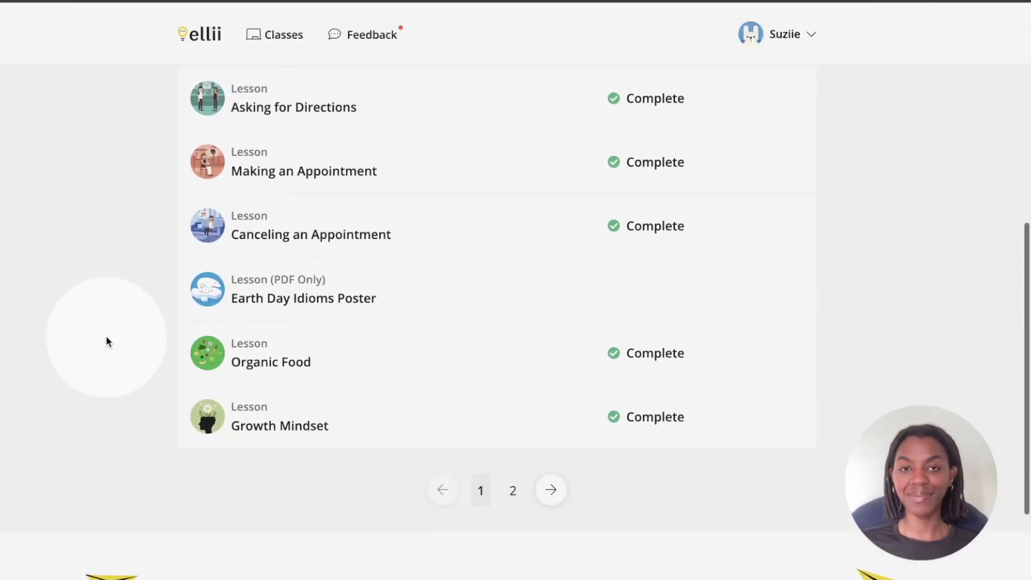